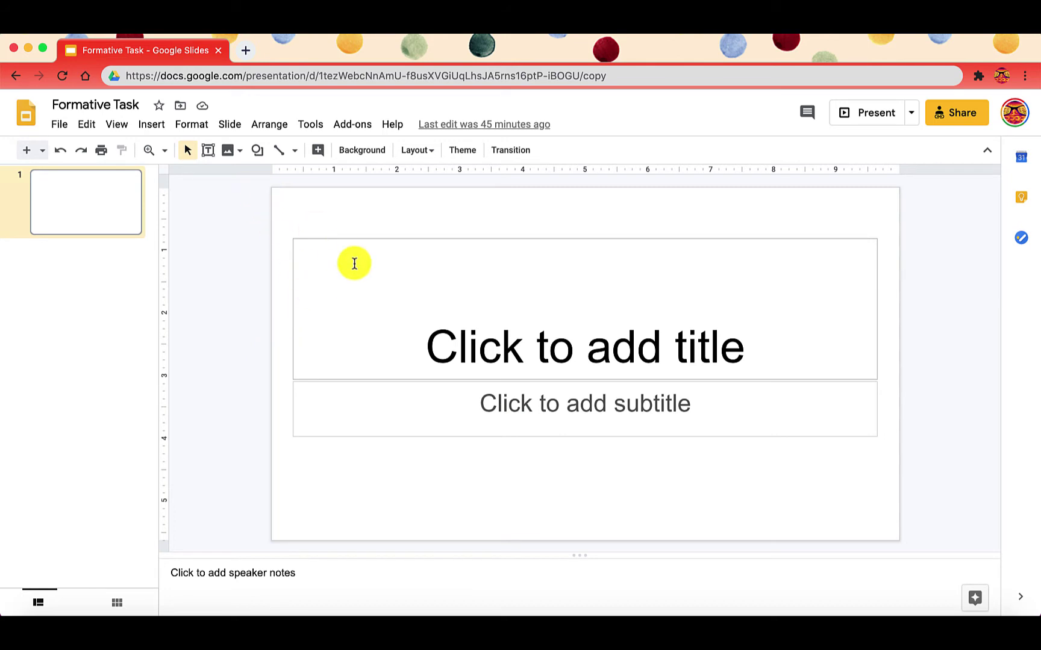
- Change the page setup to a Custom size of 8.5 × 11 inches (letter, portrait)
click(57, 128)
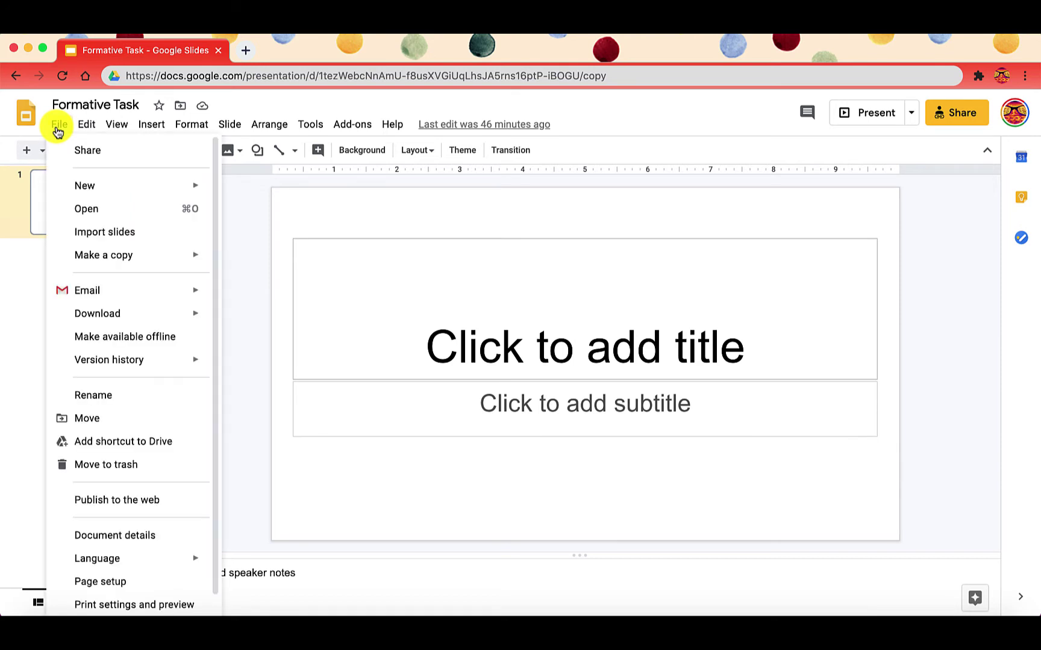
click(120, 582)
click(510, 337)
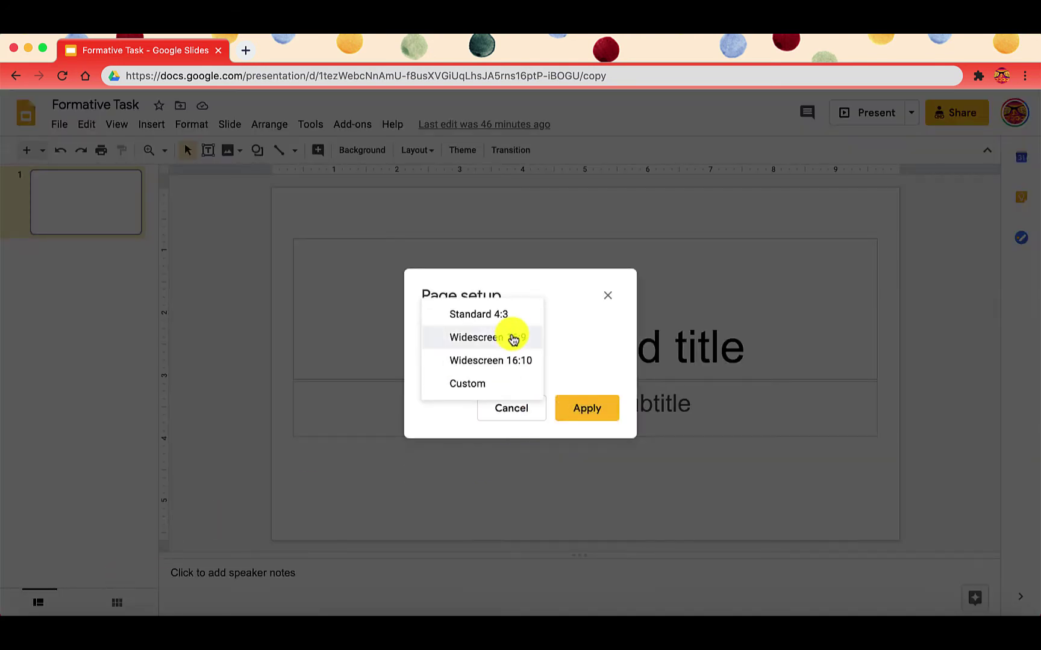
click(482, 390)
drag(453, 376, 400, 375)
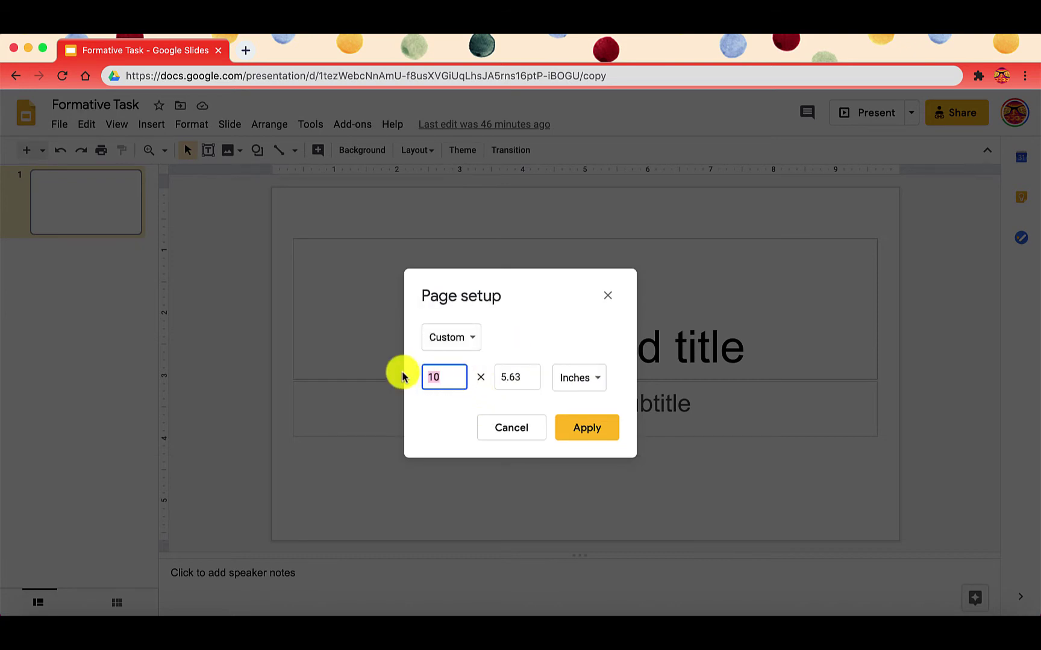
text(8.5)
key(Tab)
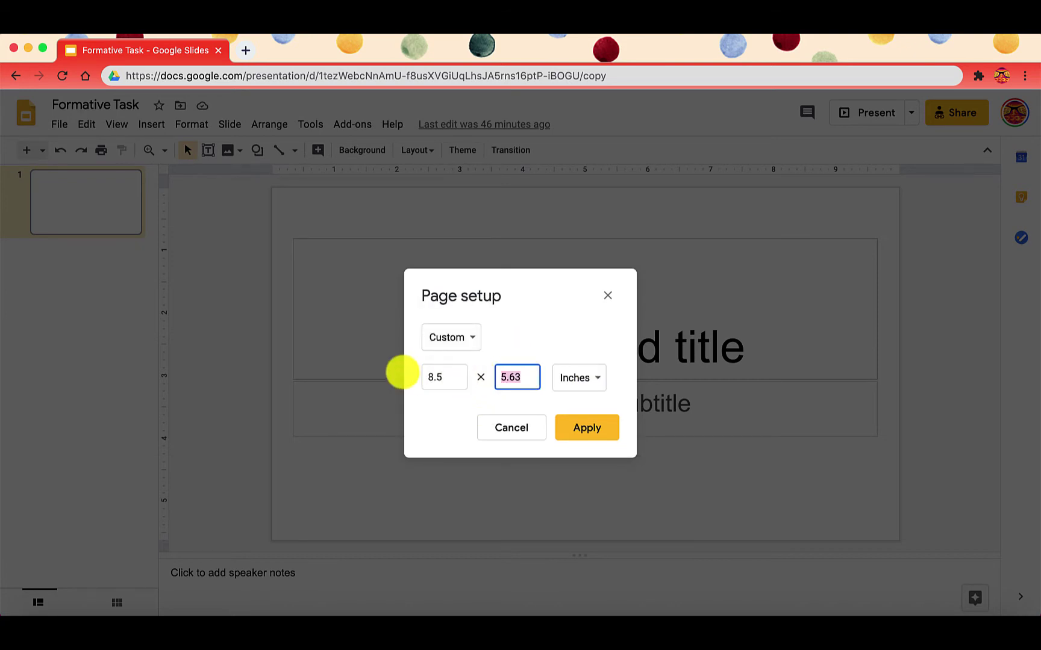
text(11)
click(590, 434)
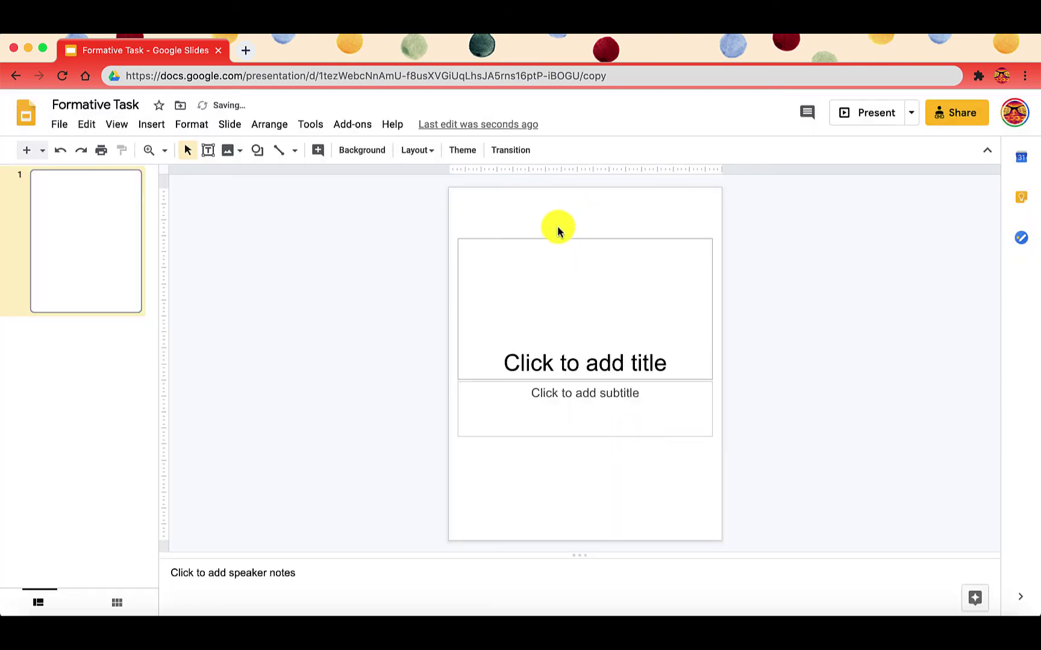
- Delete the title and subtitle placeholders so the slide is blank
click(651, 240)
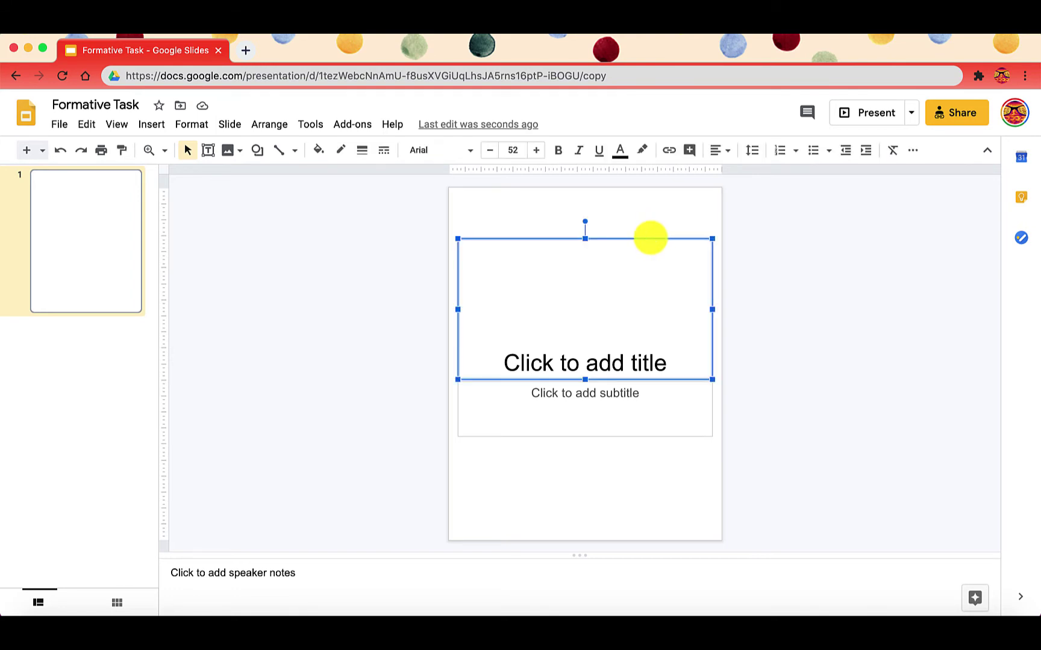
key(Delete)
click(637, 381)
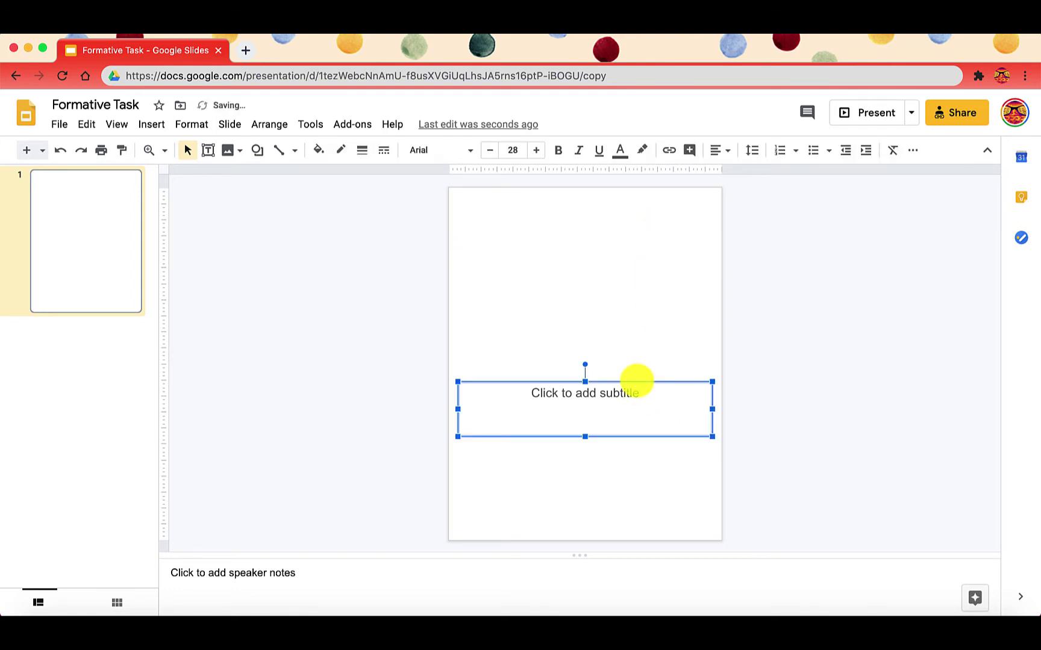
key(Delete)
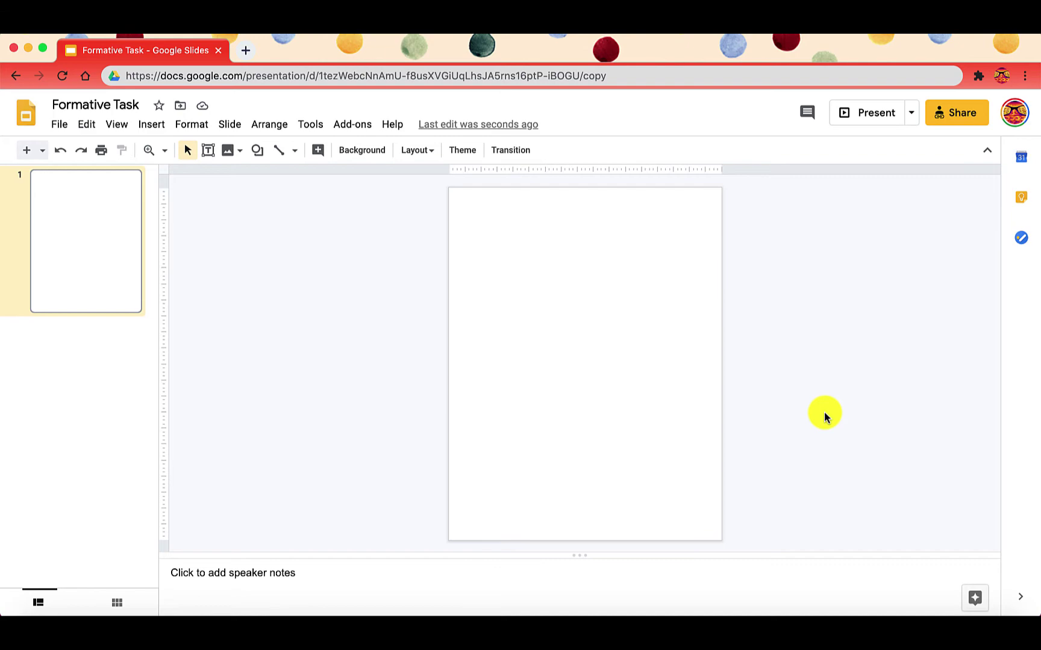
key(ctrl+Up)
- Screenshot the whole Electron Configuration worksheet page in Acrobat, then return to Google Slides
click(820, 453)
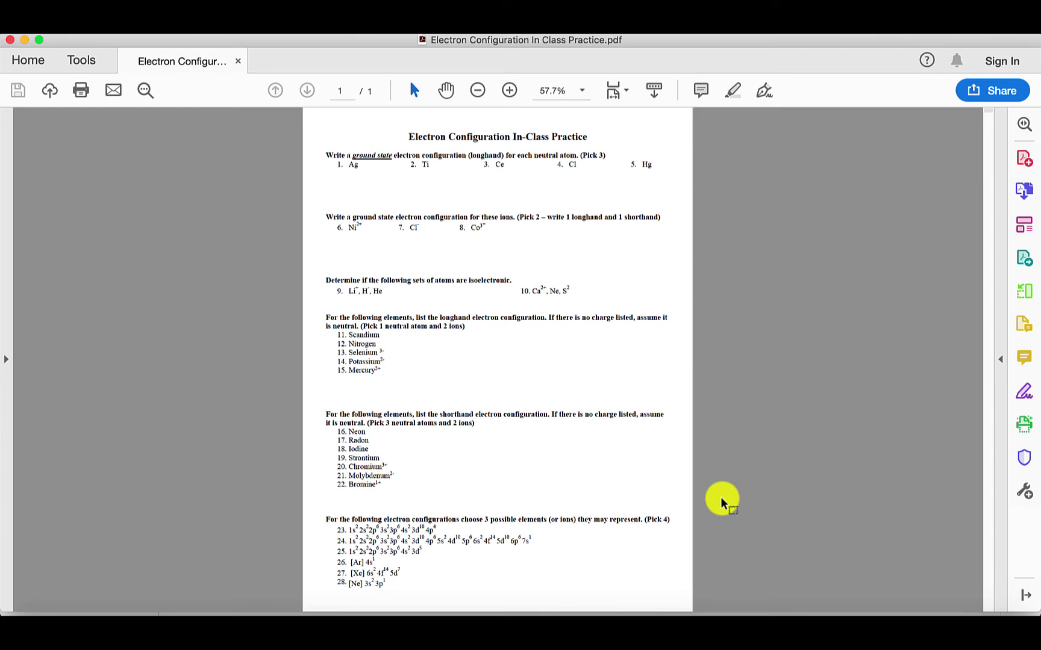
key(super+shift+4)
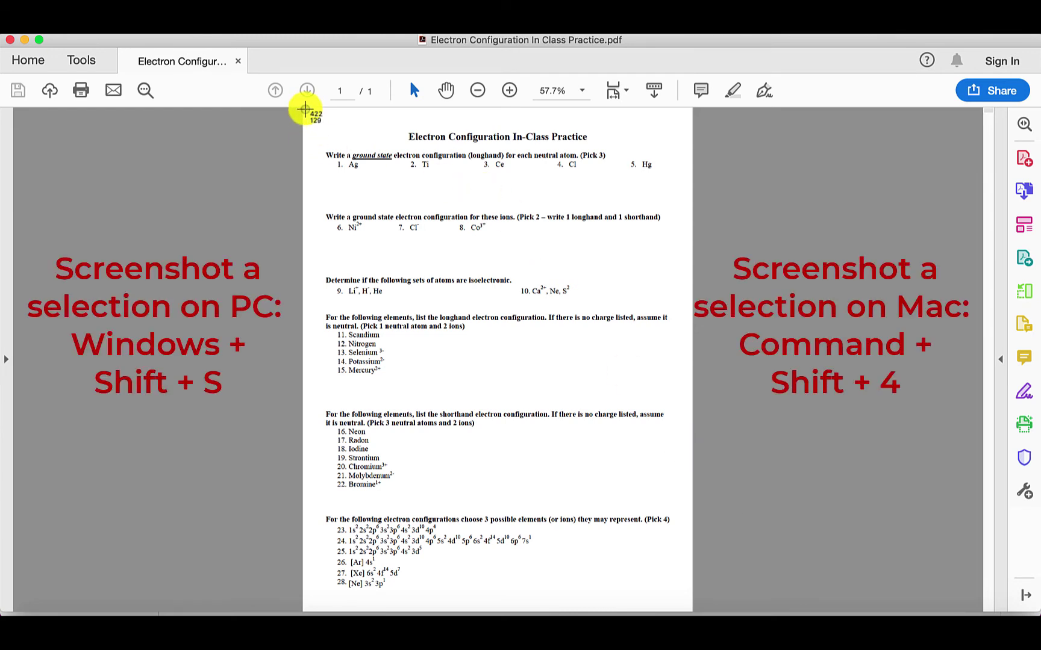
drag(305, 109, 691, 611)
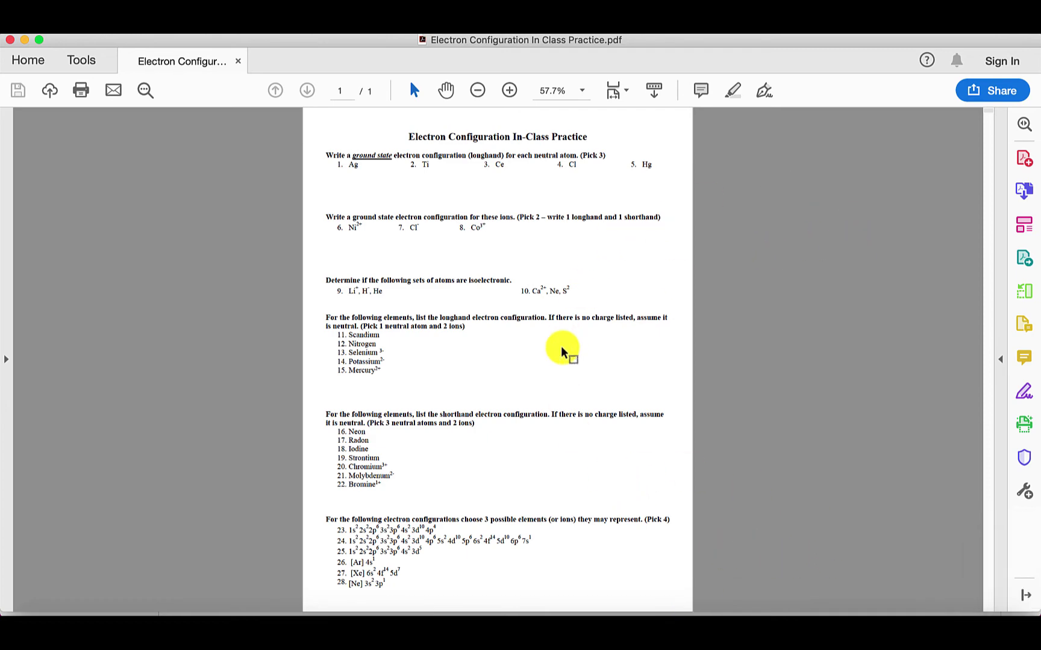
key(ctrl+Up)
click(339, 260)
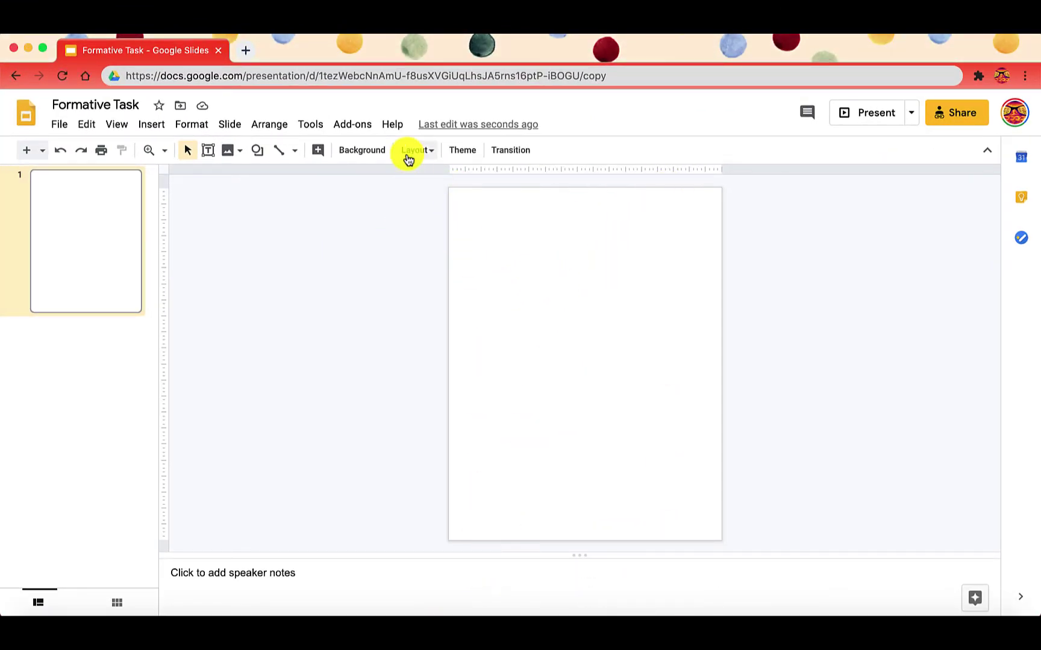
- Upload the worksheet screenshot as the slide's background image via Background > Choose image
click(361, 151)
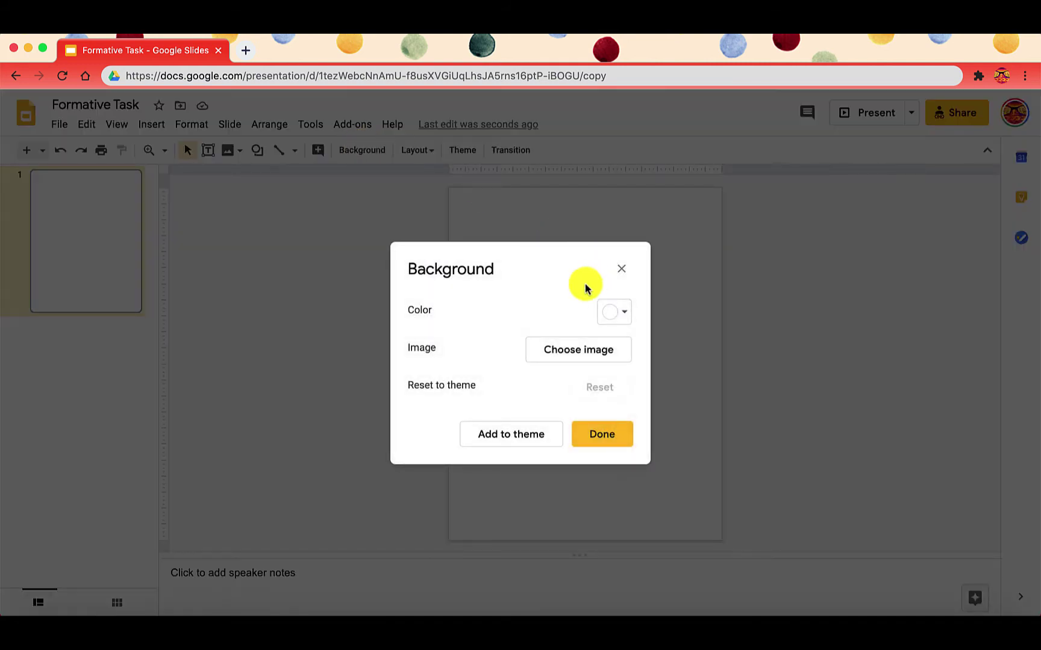
click(585, 358)
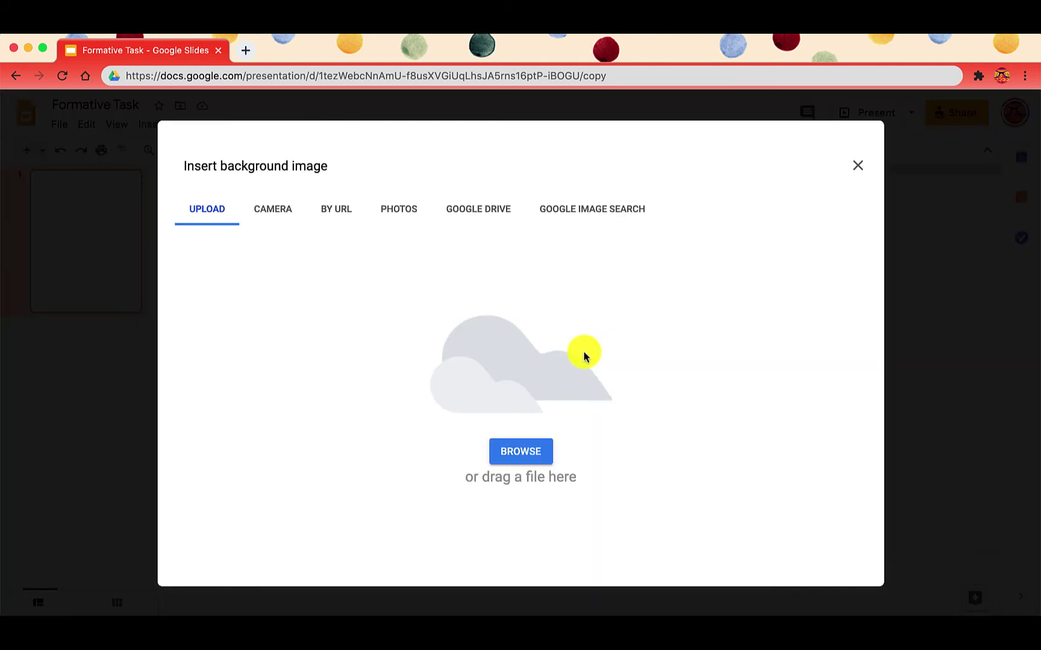
click(519, 451)
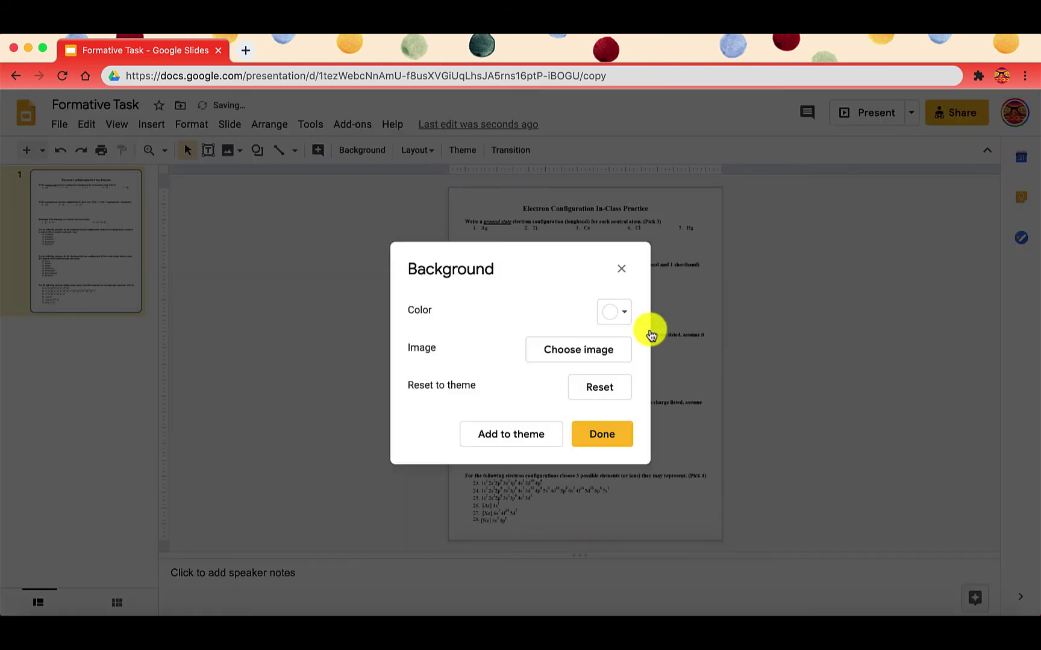
click(605, 437)
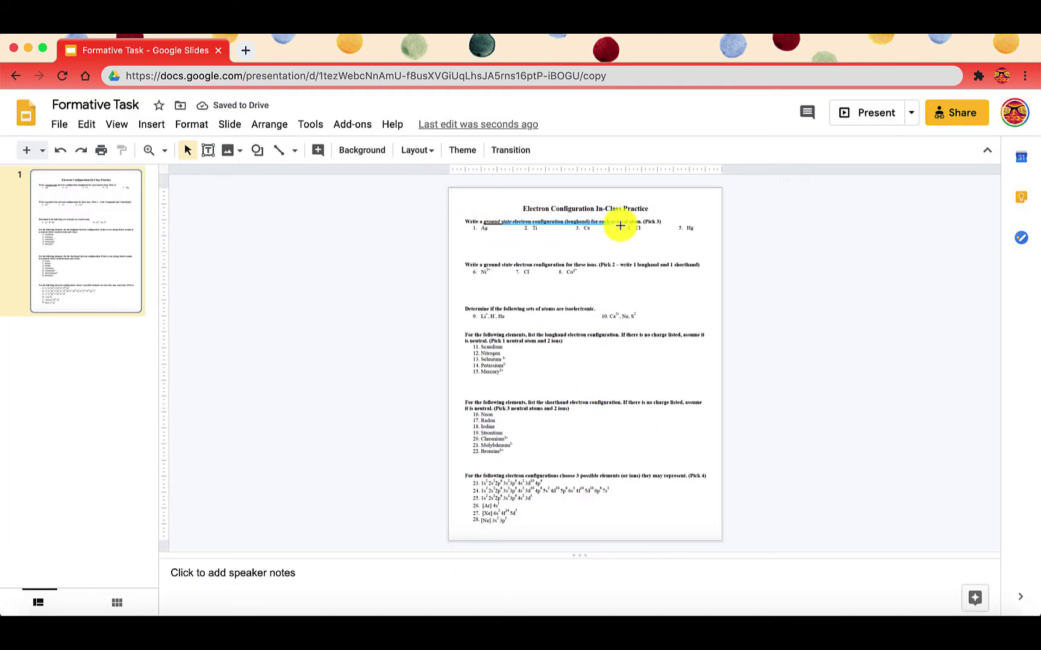
drag(597, 464, 716, 499)
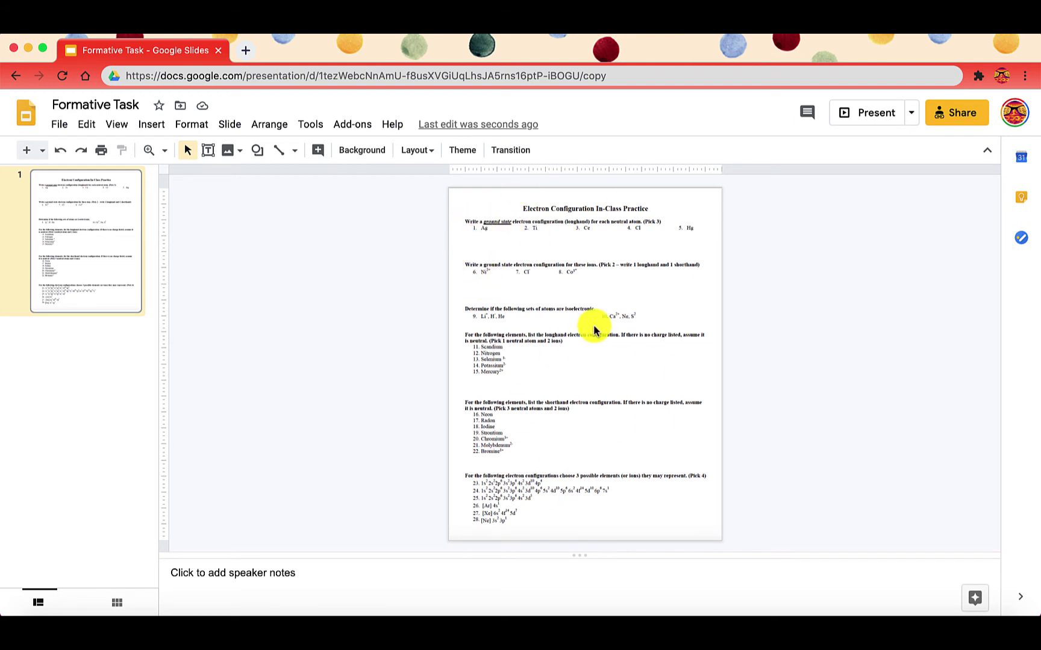
- Draw a text box below questions 1–5 reading 'Type here to respond'
click(207, 155)
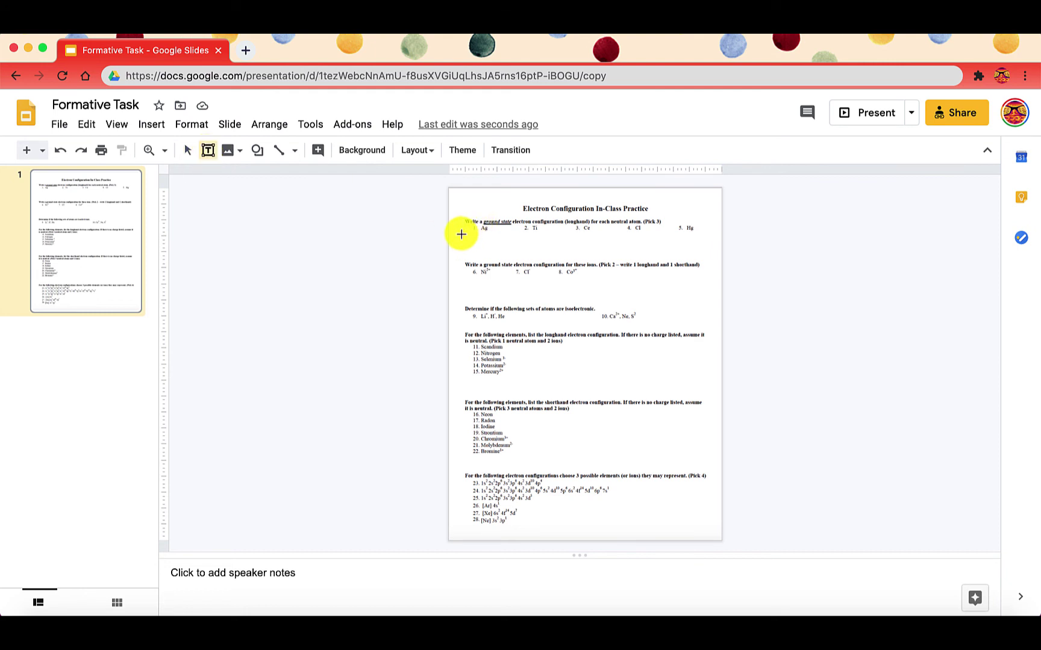
drag(461, 234, 703, 262)
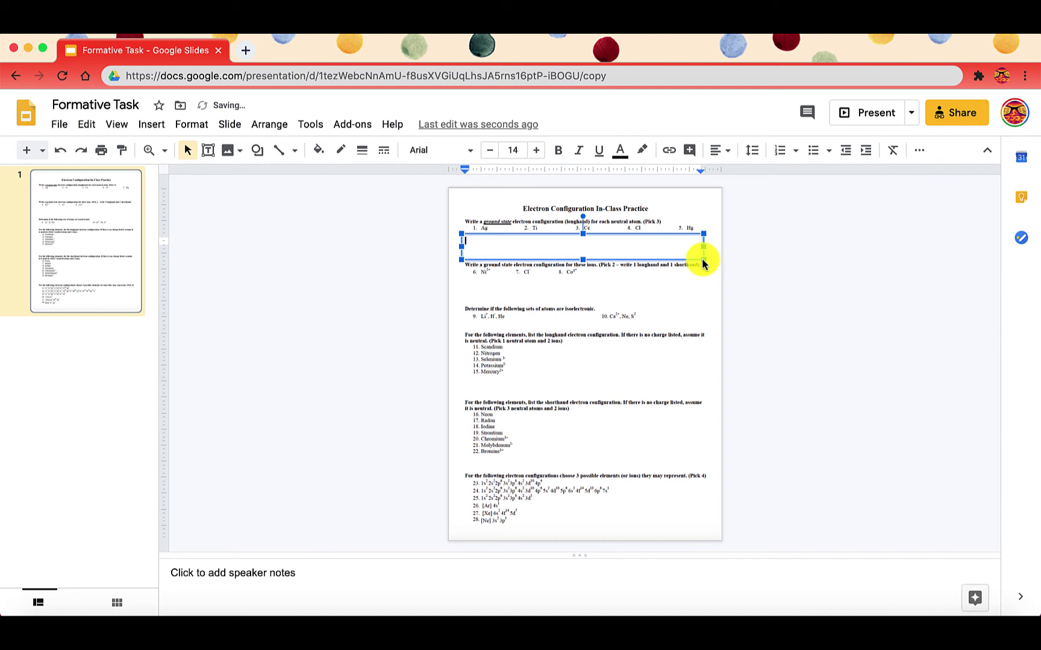
text(Type here to respond)
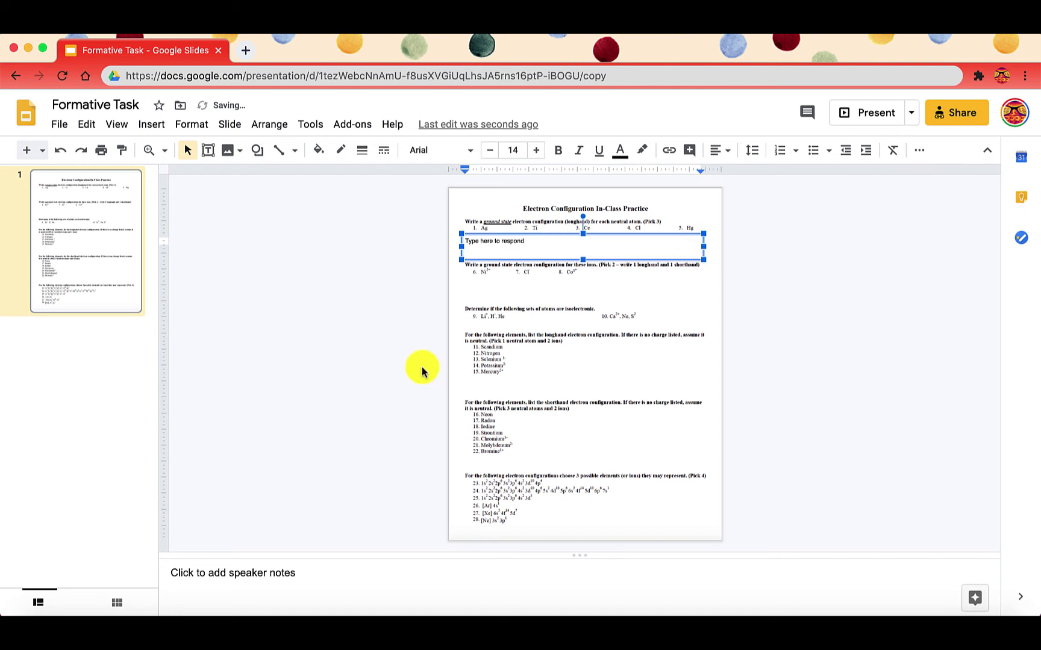
click(520, 234)
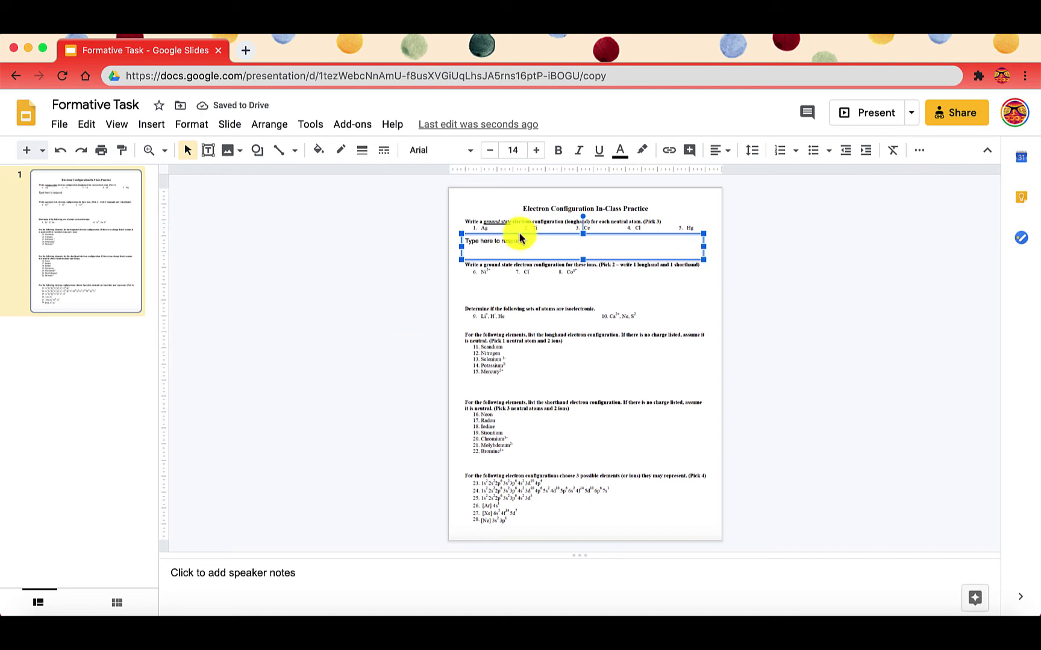
click(514, 287)
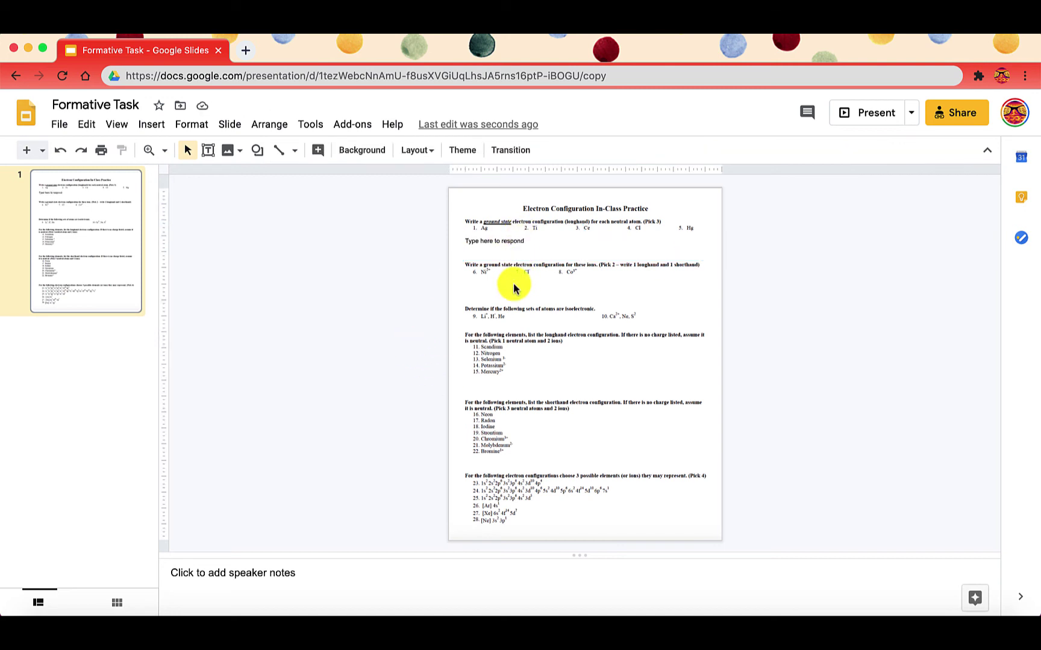
- Copy the answer box below questions 6–8 and beside items 11–15, making the latter narrower and taller
click(529, 260)
drag(529, 260, 530, 303)
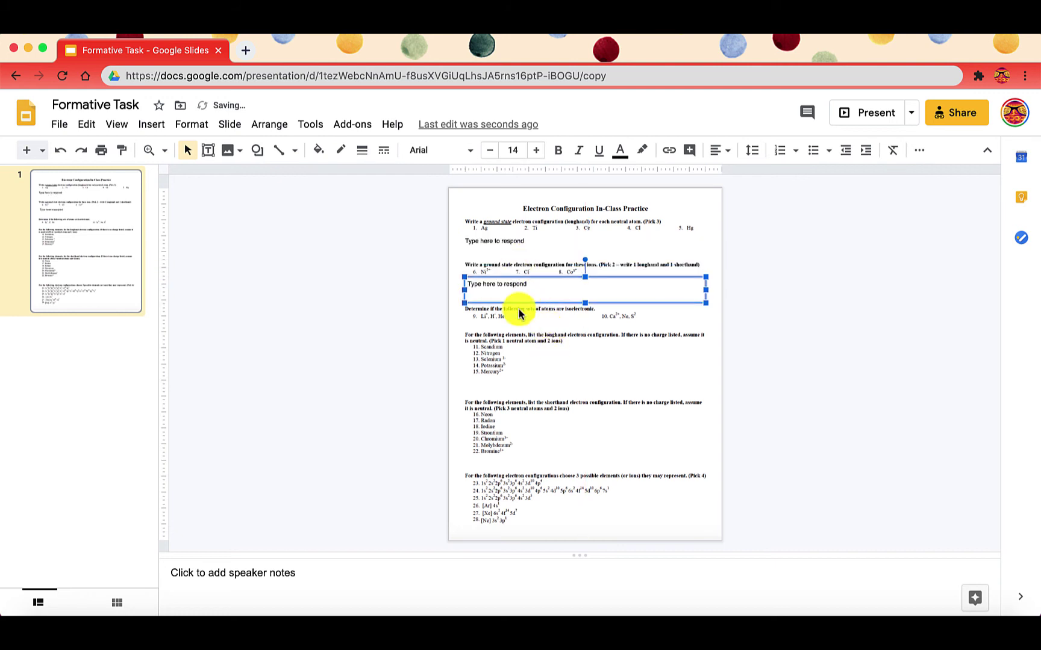
key(ctrl+v)
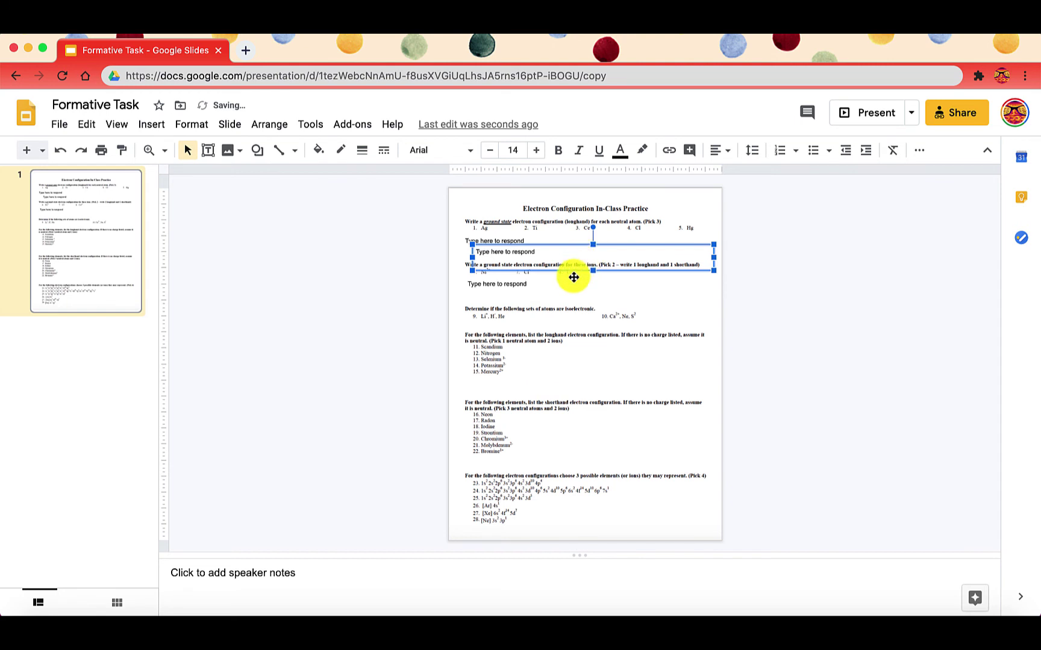
mouse_move(592, 378)
mouse_down()
mouse_move(608, 404)
mouse_move(608, 372)
mouse_up()
drag(750, 358, 709, 364)
drag(612, 372, 611, 394)
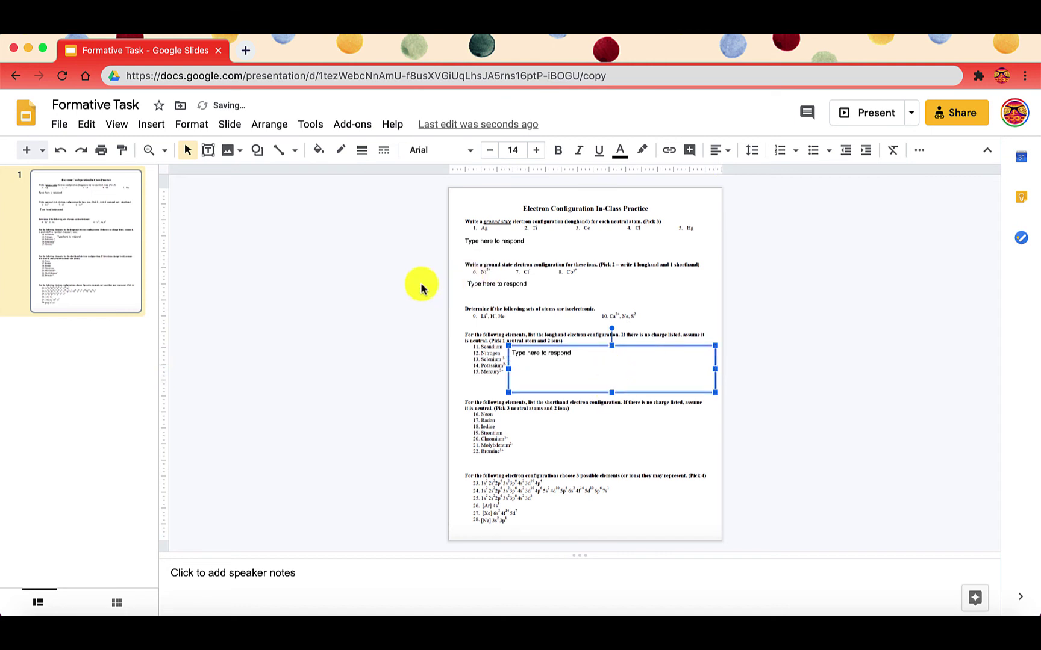
- Fill each of the three answer boxes with light grey using Fill color
click(319, 152)
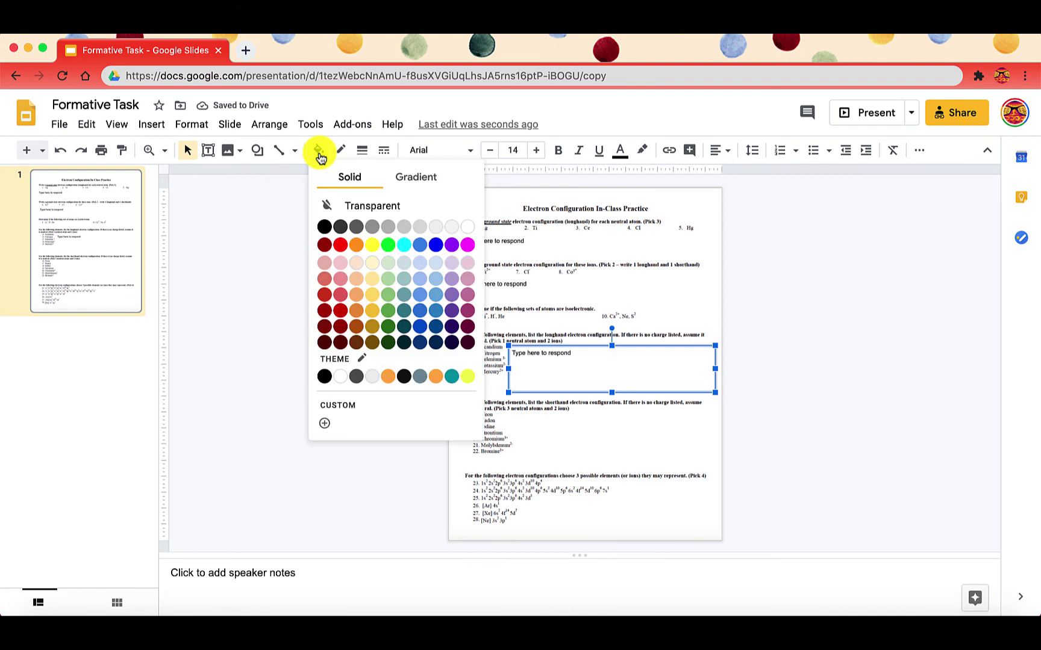
click(435, 228)
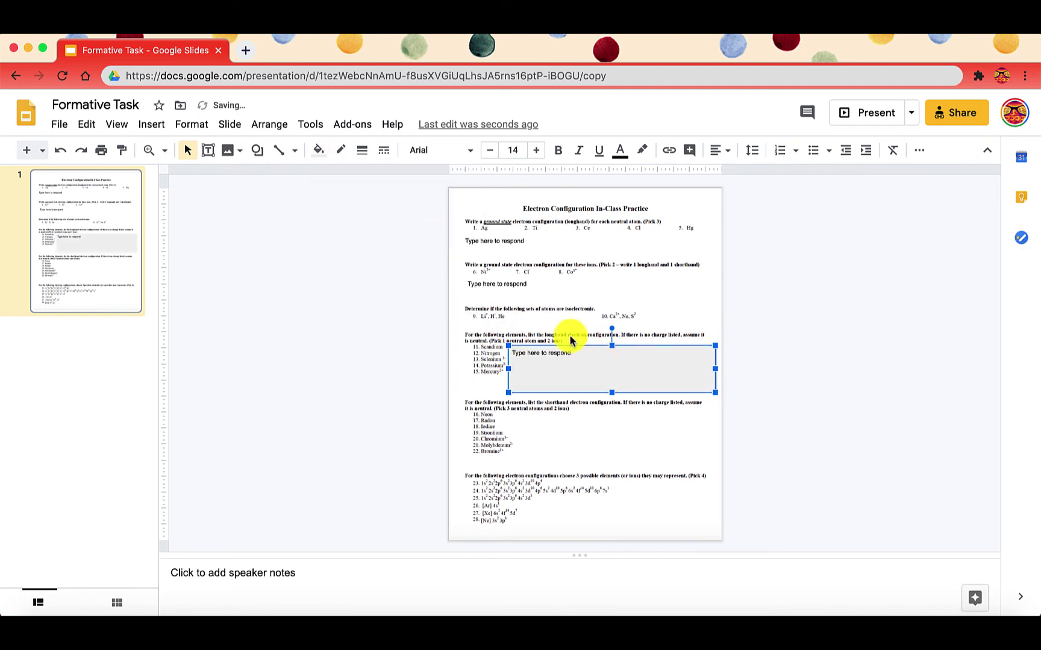
click(540, 243)
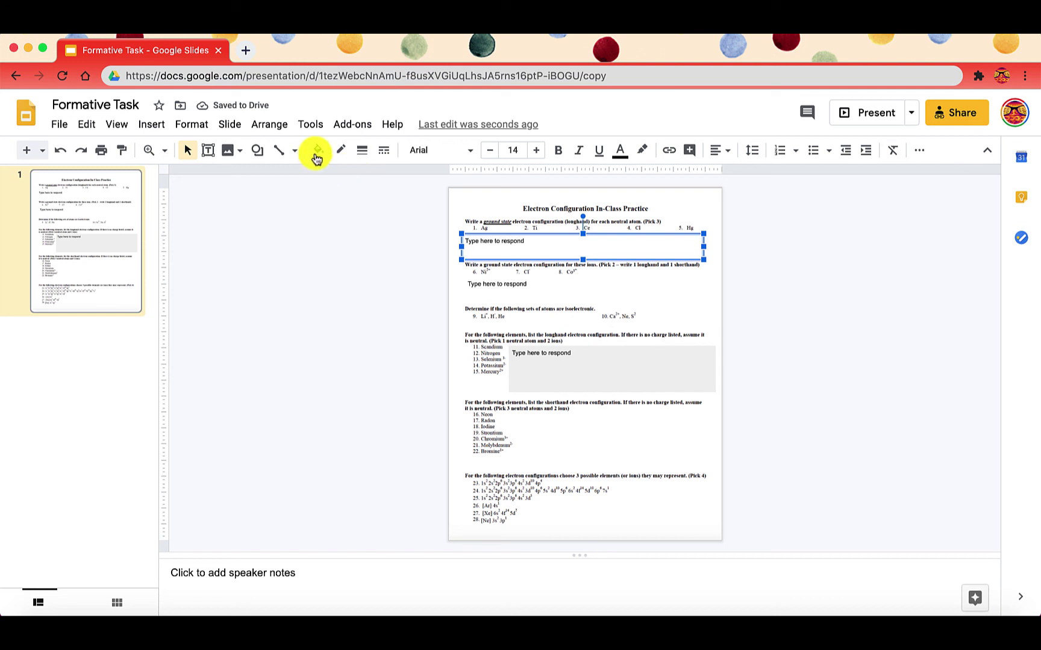
click(317, 151)
click(432, 226)
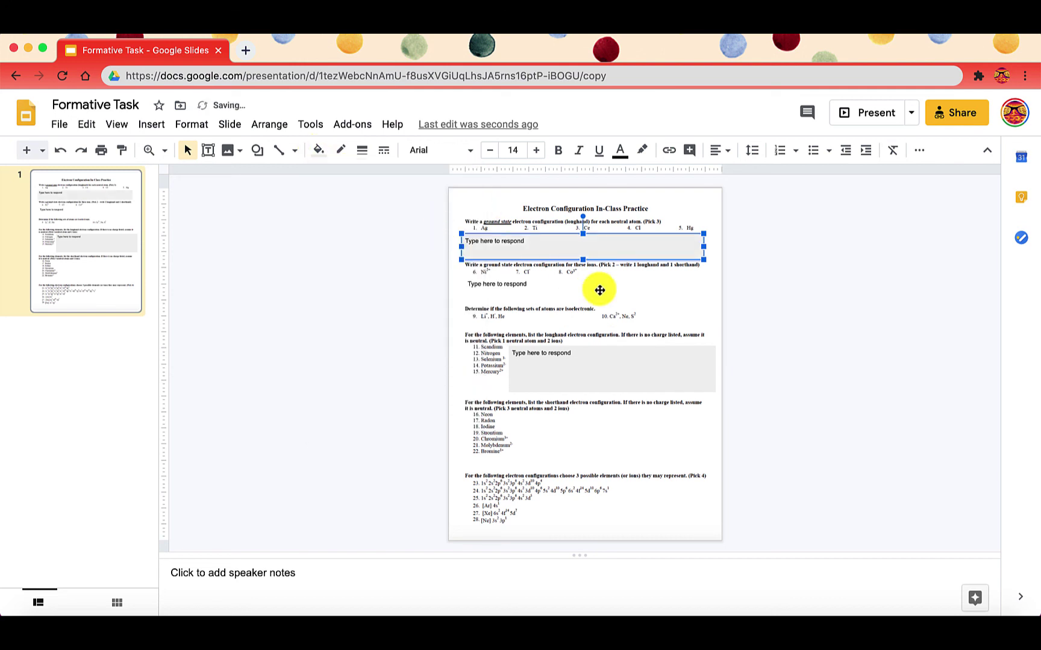
click(487, 279)
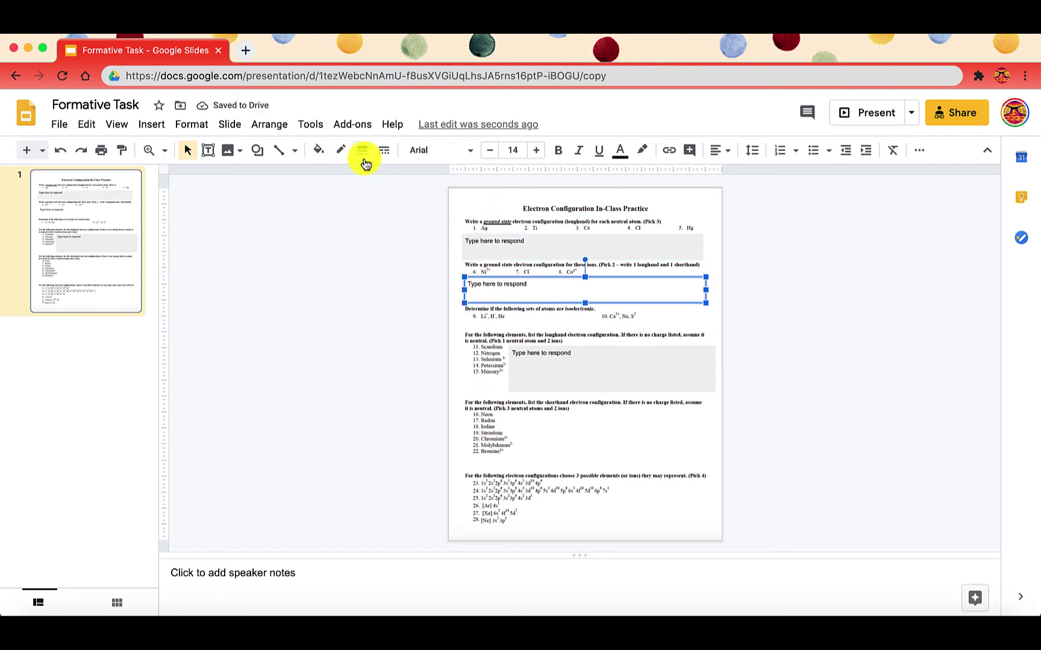
click(319, 150)
click(434, 227)
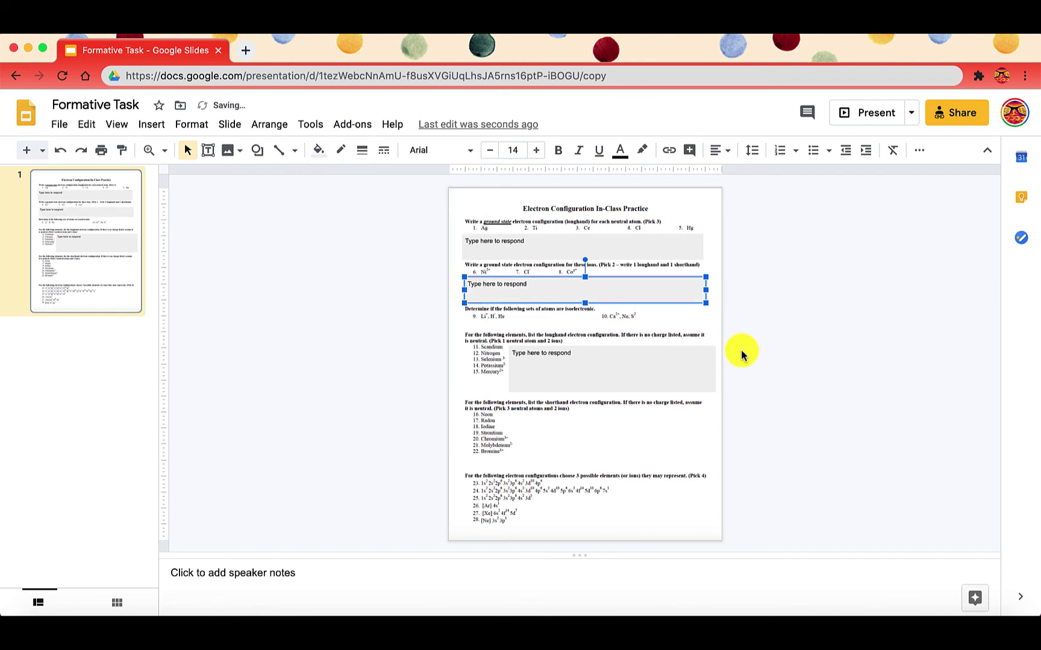
click(787, 361)
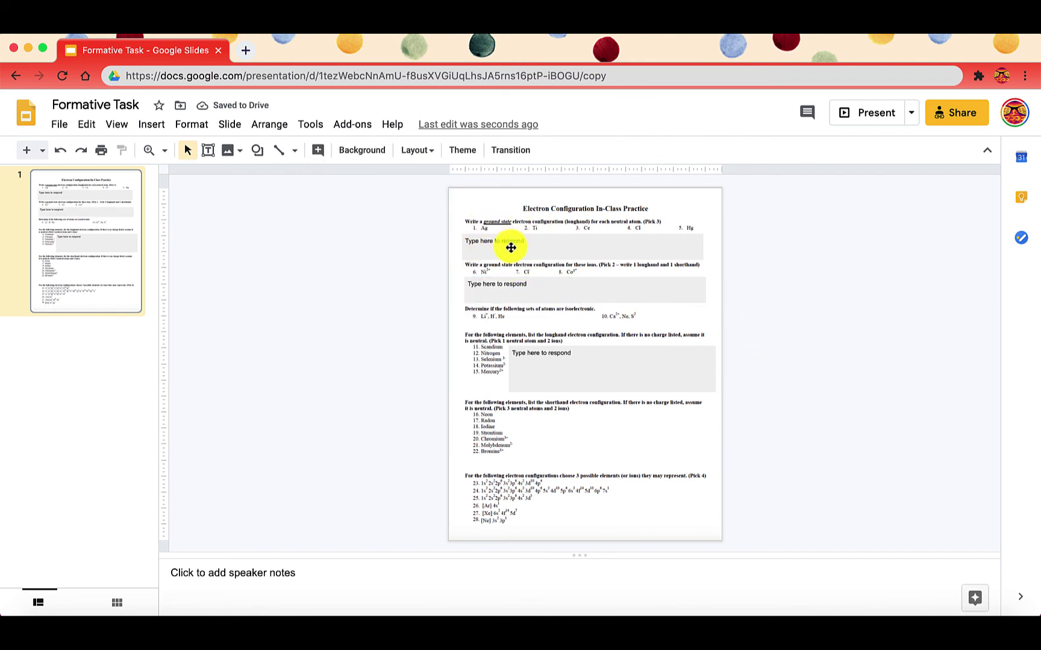
click(509, 241)
click(503, 288)
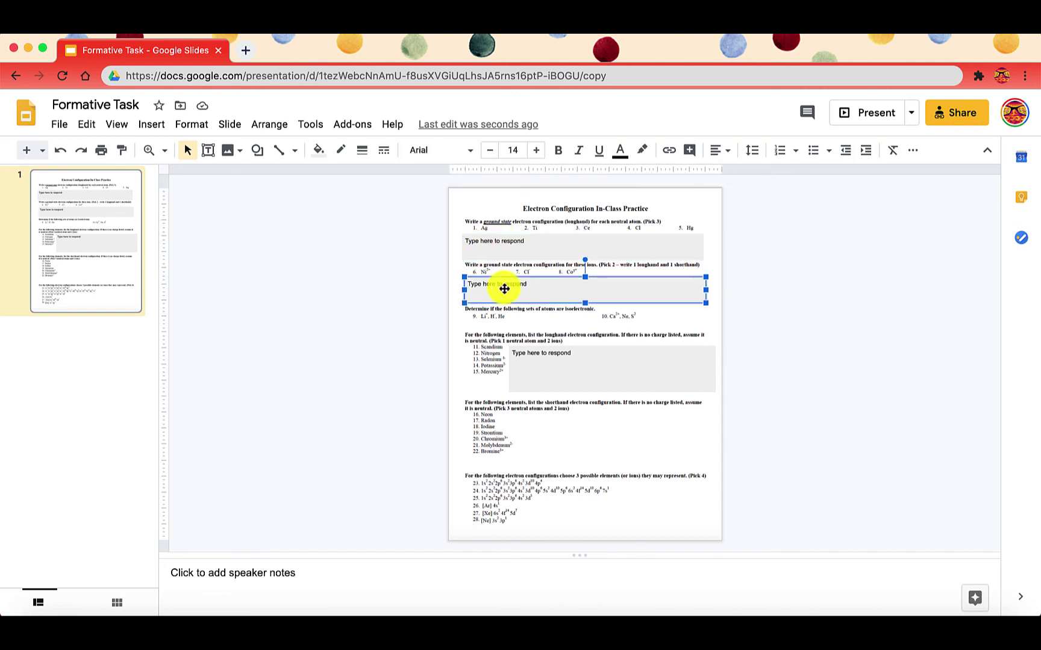
click(584, 350)
click(375, 347)
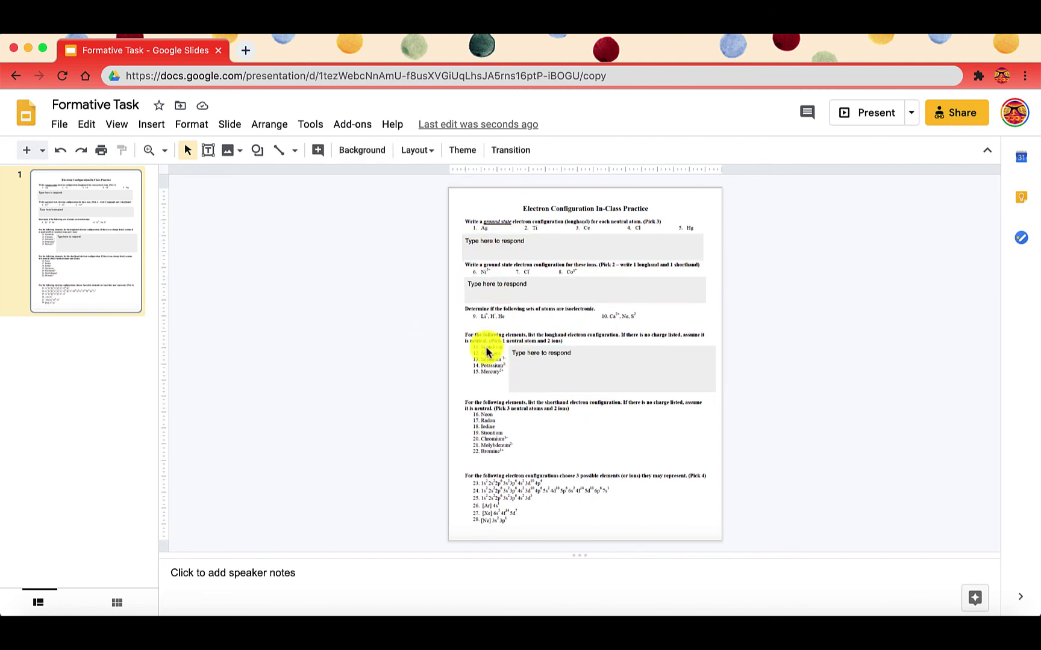